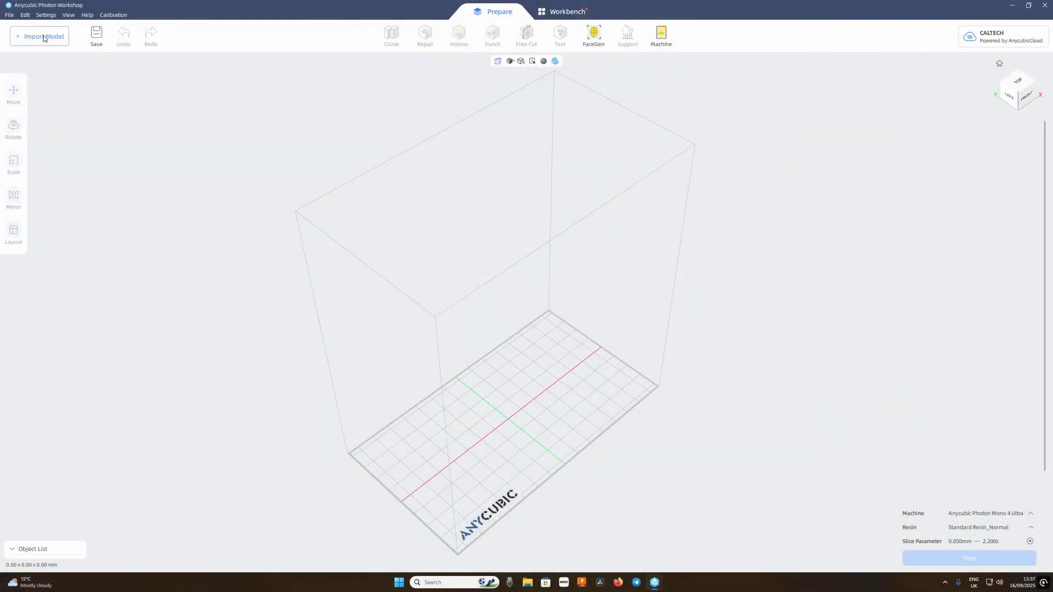
Import Viking_King_Hollow_Supported from Desktop > Viking_Chess_Set > King.
click(42, 36)
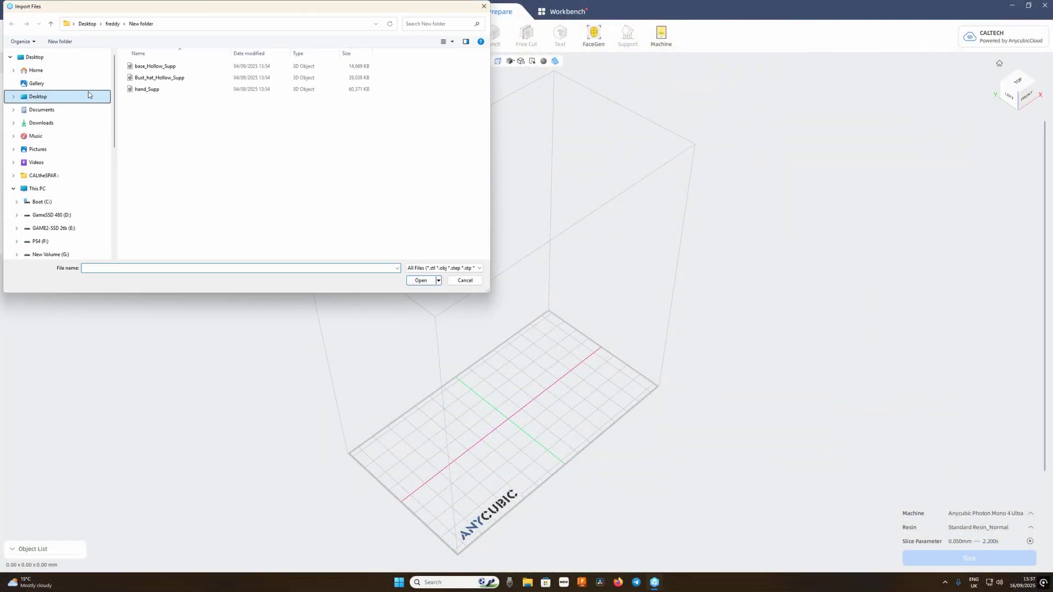
click(44, 97)
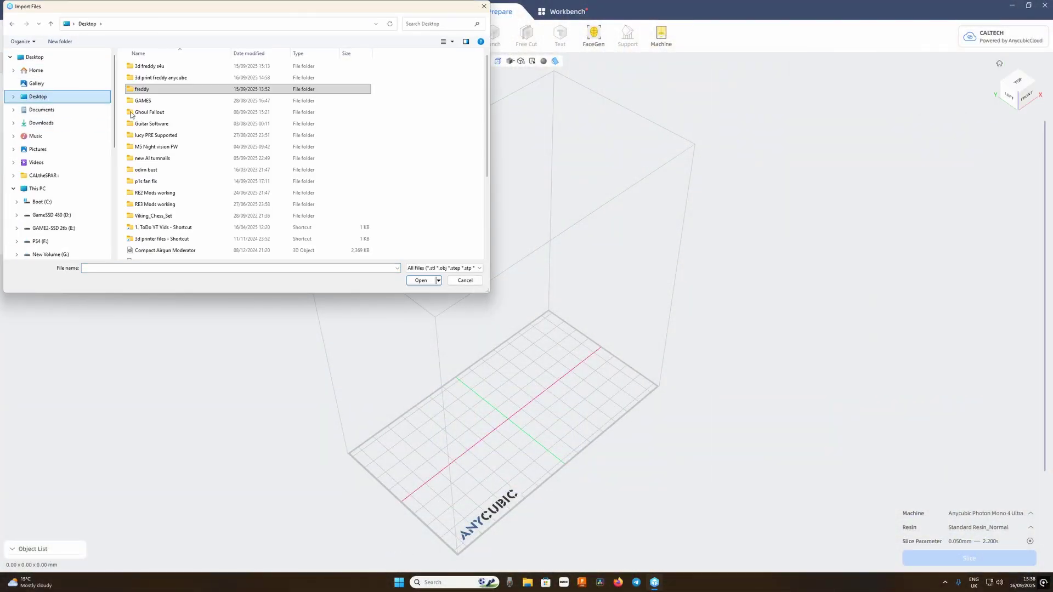
double_click(157, 215)
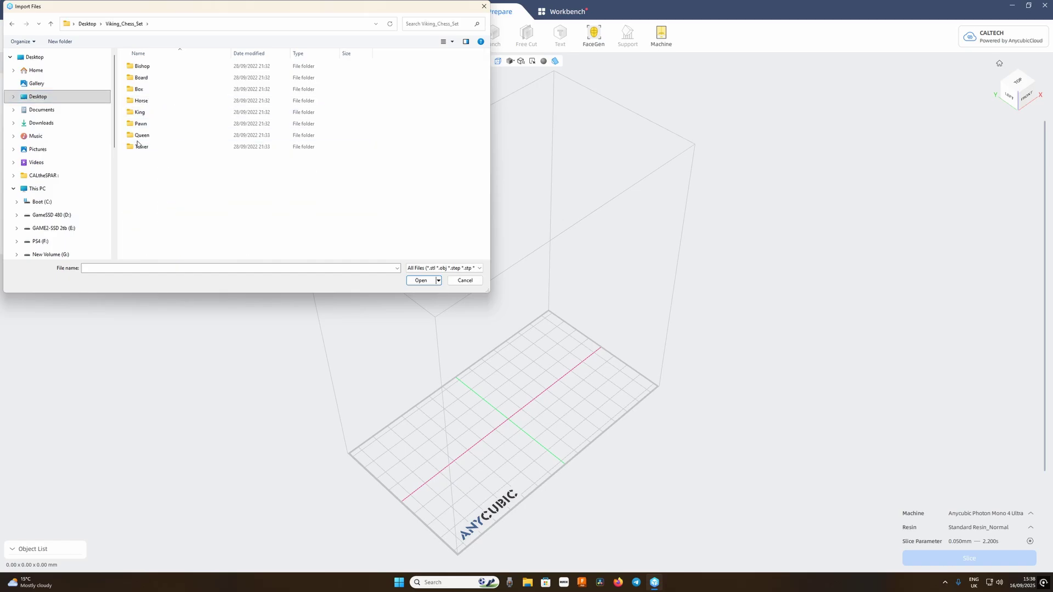
click(137, 113)
double_click(136, 115)
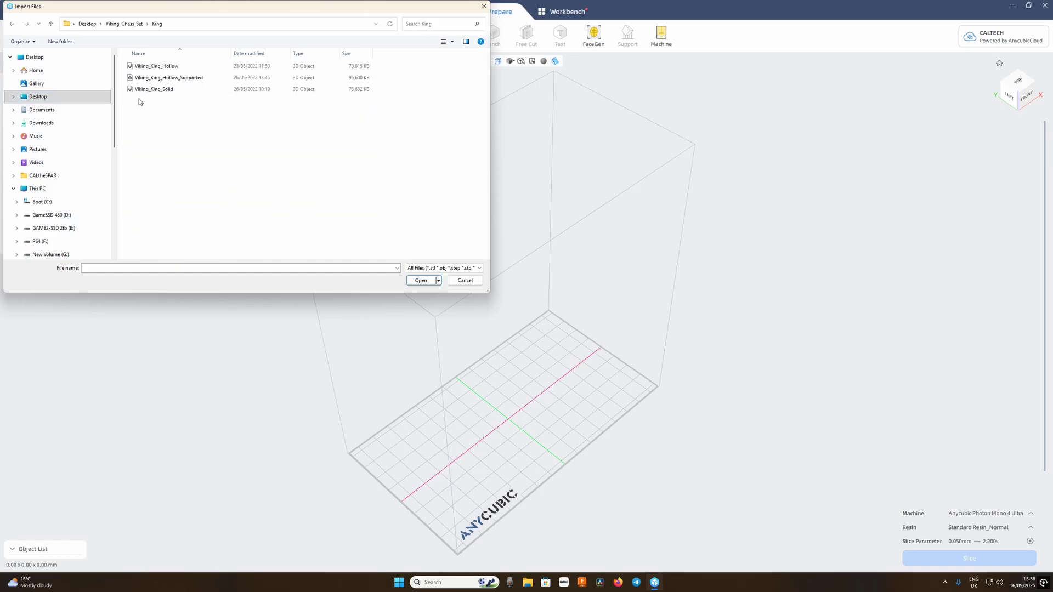
click(187, 80)
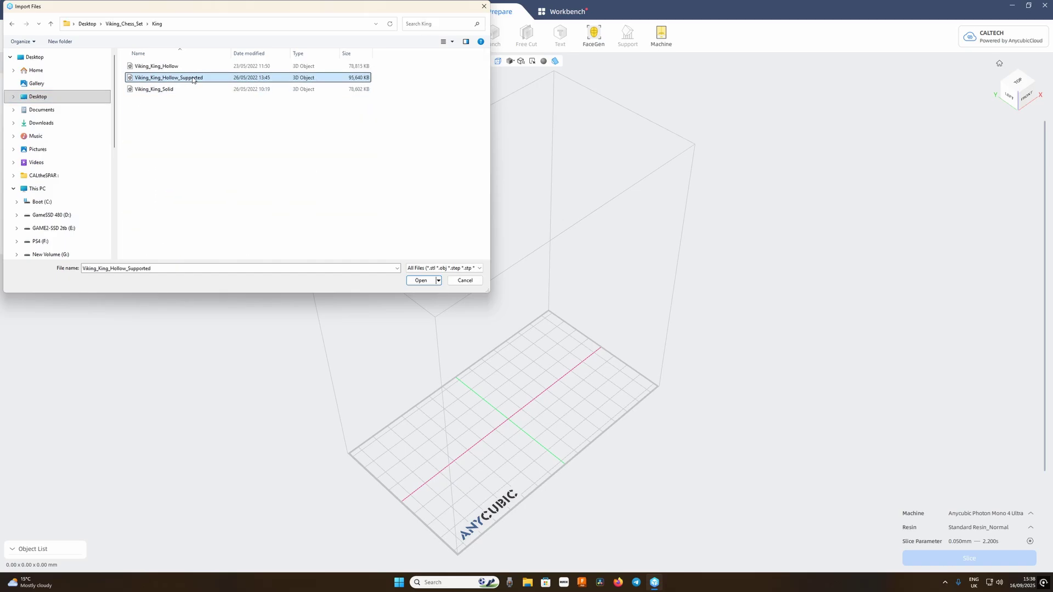
double_click(192, 79)
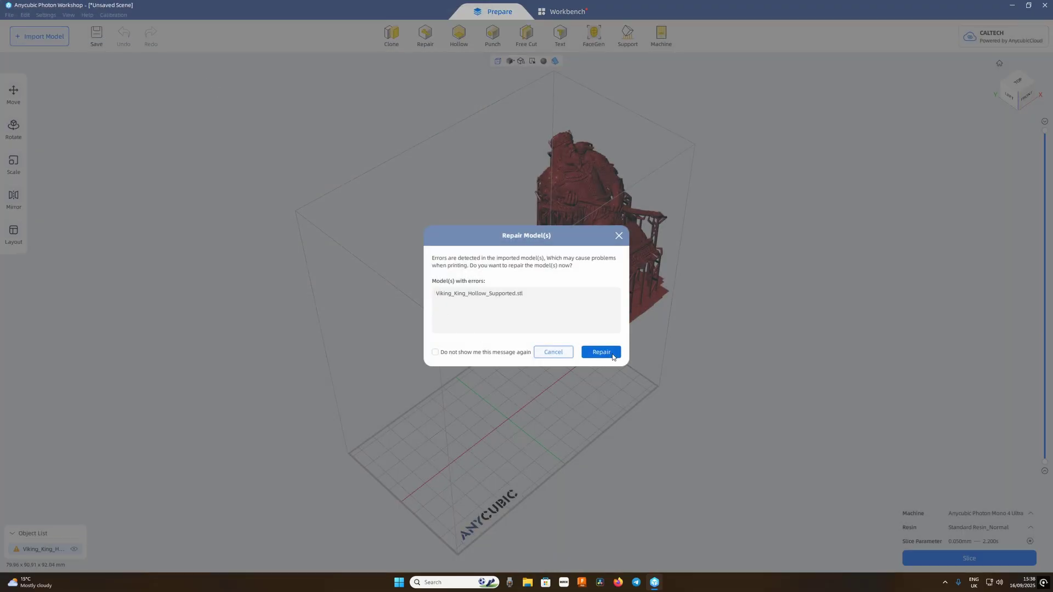
Repair the model's errors and scale it to 79.96 x 90.91 x 92.04 mm on the plate.
click(618, 355)
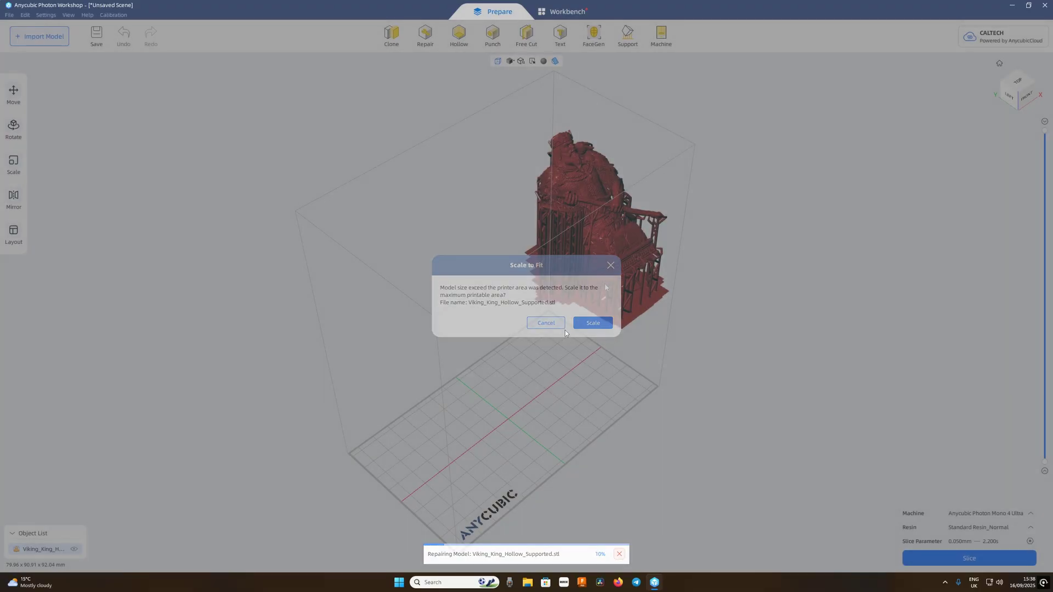
click(589, 323)
drag(530, 429, 534, 422)
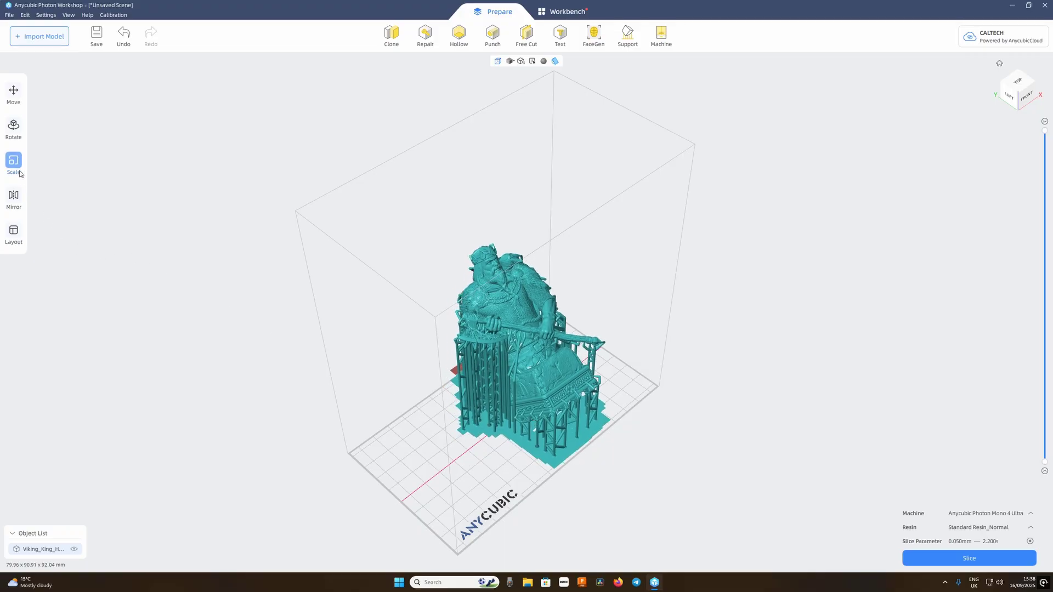
Rotate the model about -89° around the vertical Z axis.
click(21, 130)
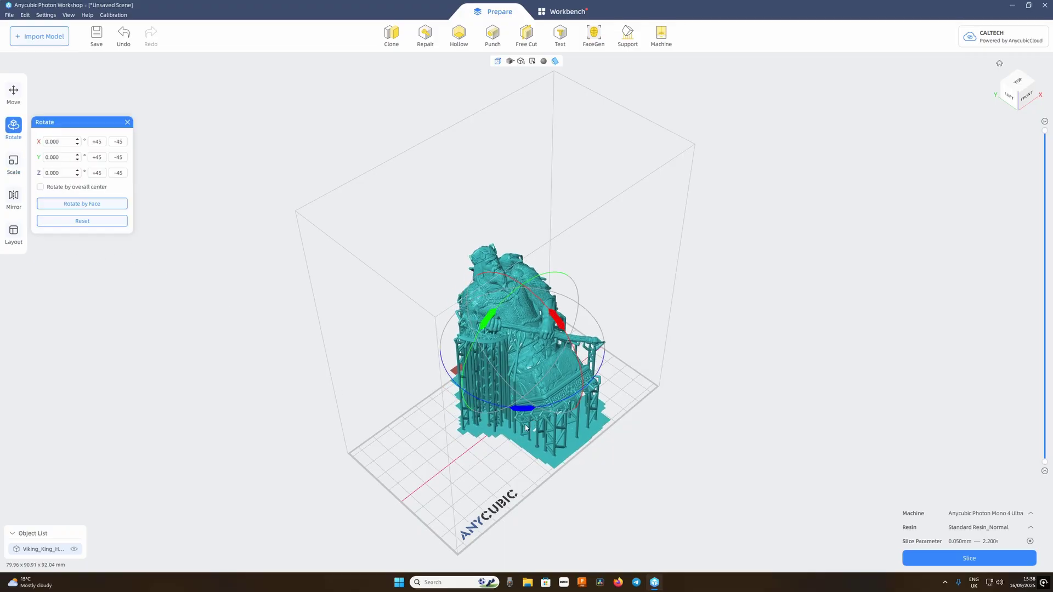
drag(523, 413, 653, 345)
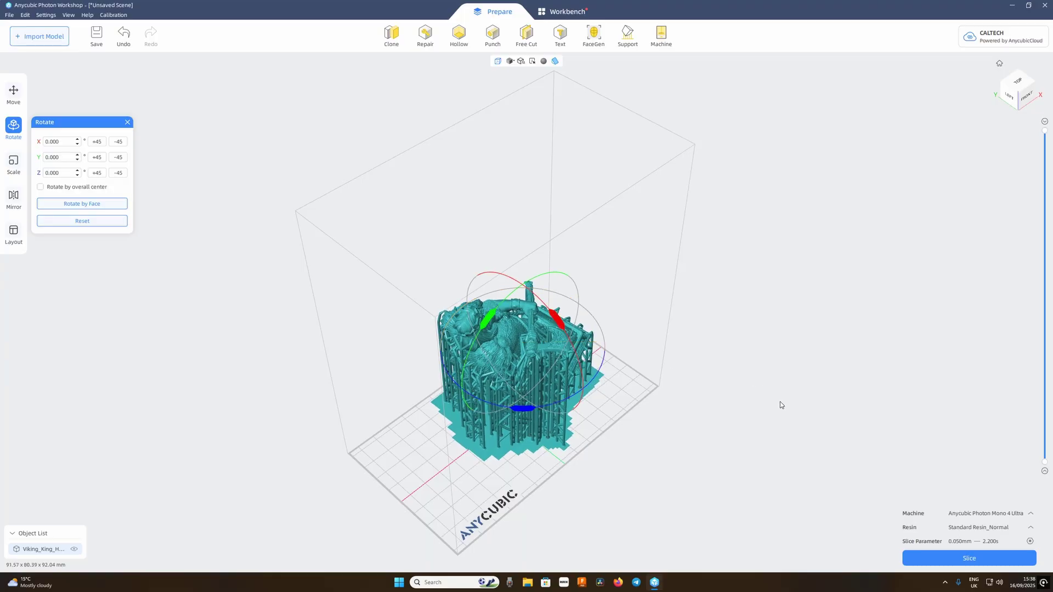
click(771, 436)
click(127, 122)
Inspect the rotated model and its raft from underneath, the right side and side-on.
right_drag(814, 448, 739, 390)
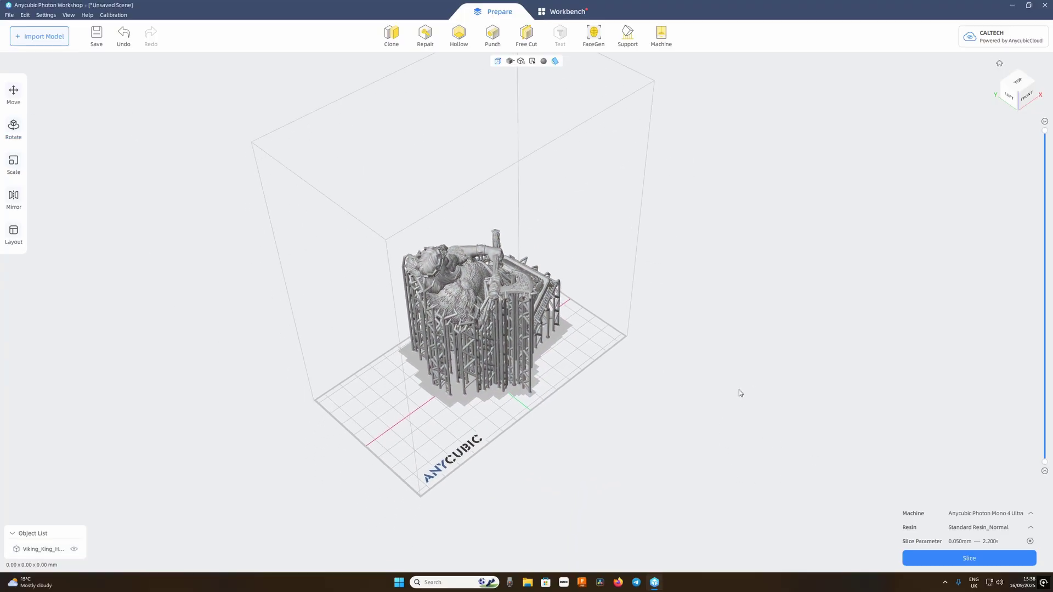
drag(739, 393, 575, 417)
click(443, 353)
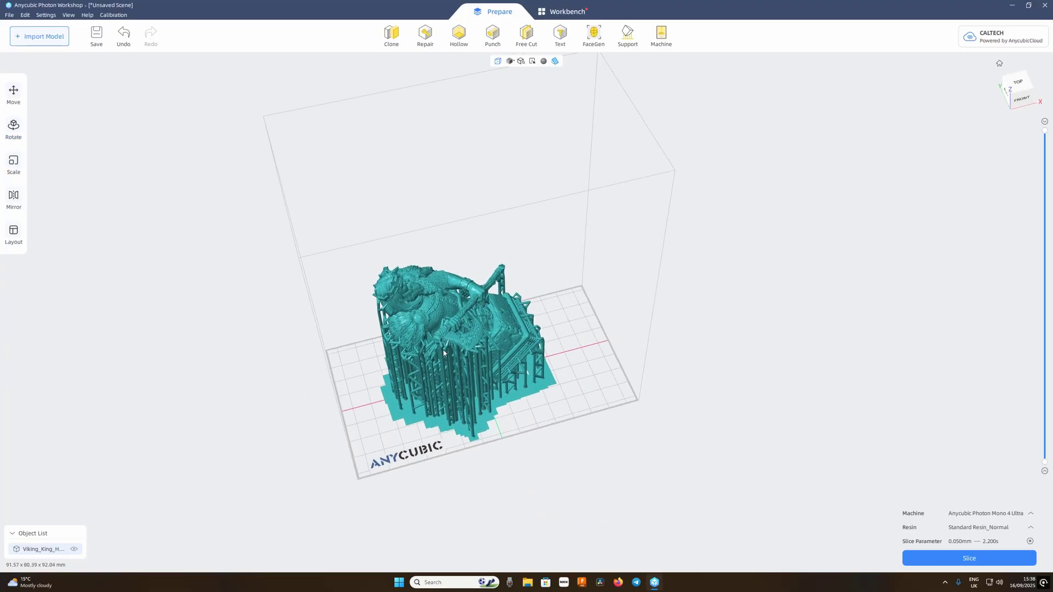
drag(763, 471, 577, 341)
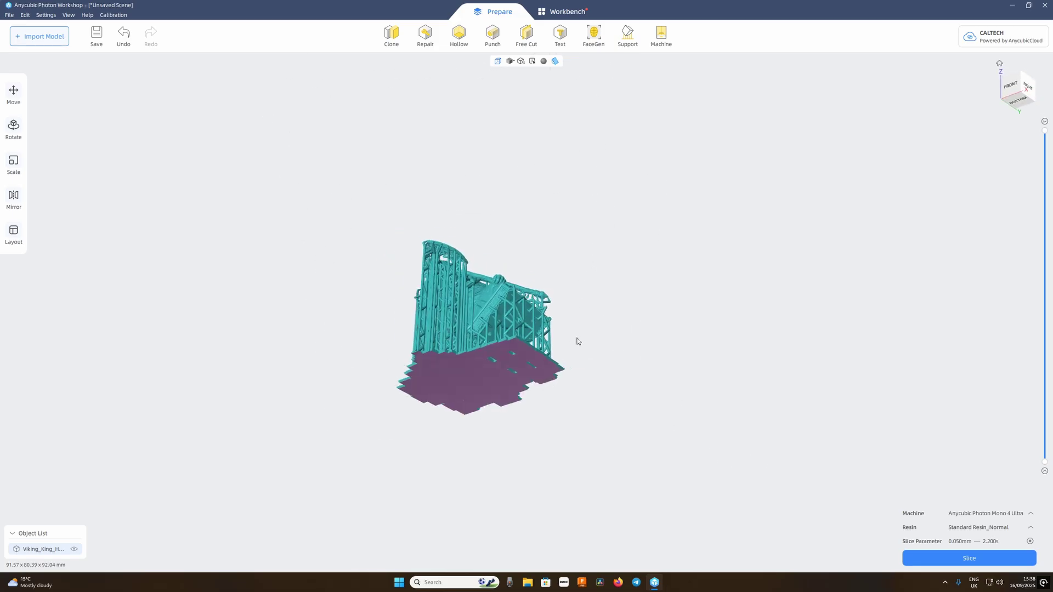
click(1027, 87)
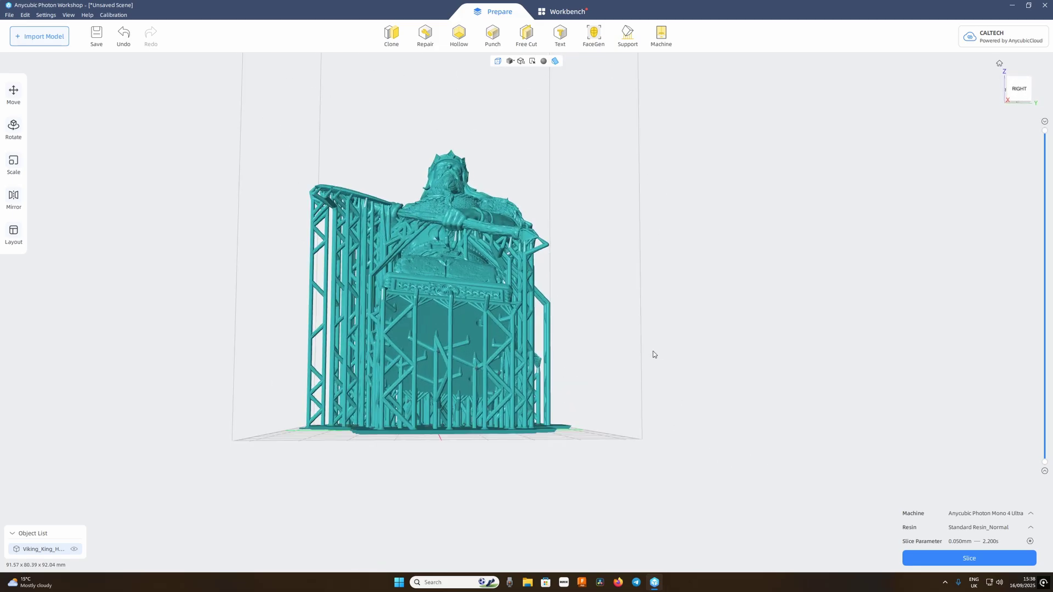
drag(653, 355, 856, 496)
scroll(841, 489, down, 5)
drag(766, 463, 798, 471)
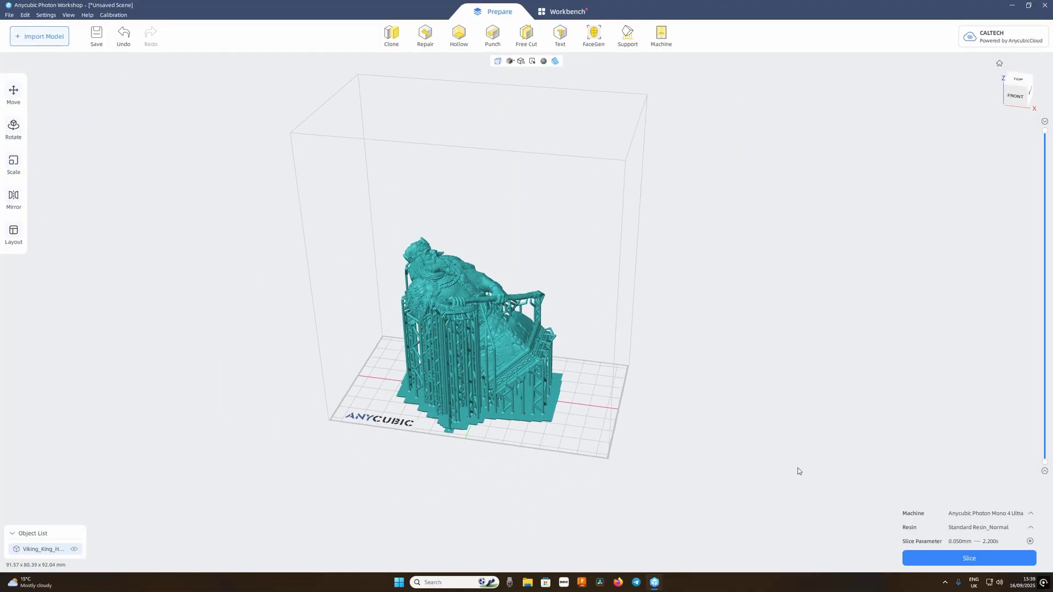
Review Standard Resin_Normal parameters with resin price 22.000 $, then slice the model.
scroll(792, 467, up, 2)
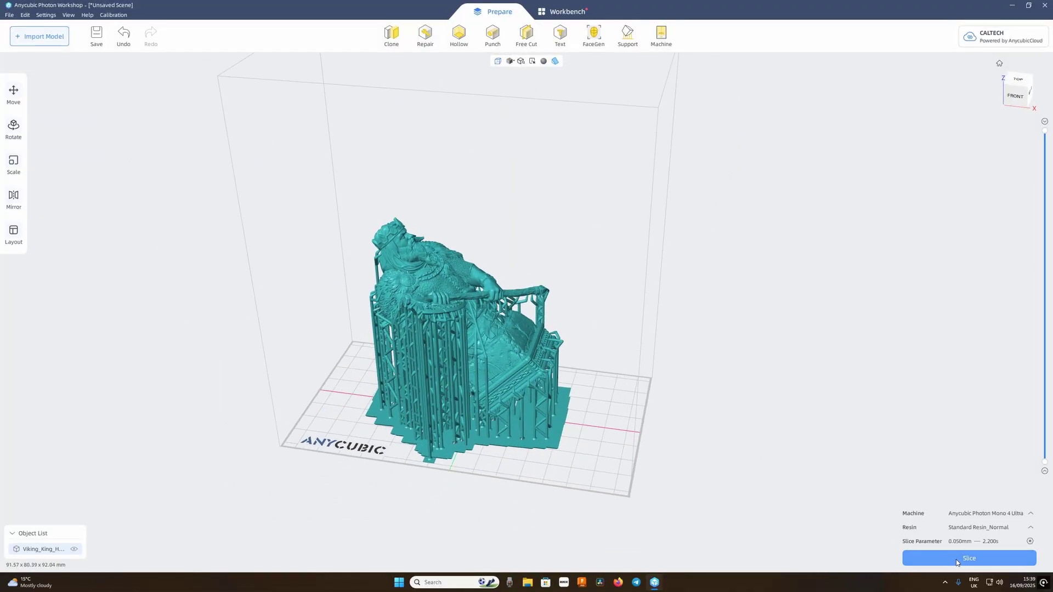
click(972, 527)
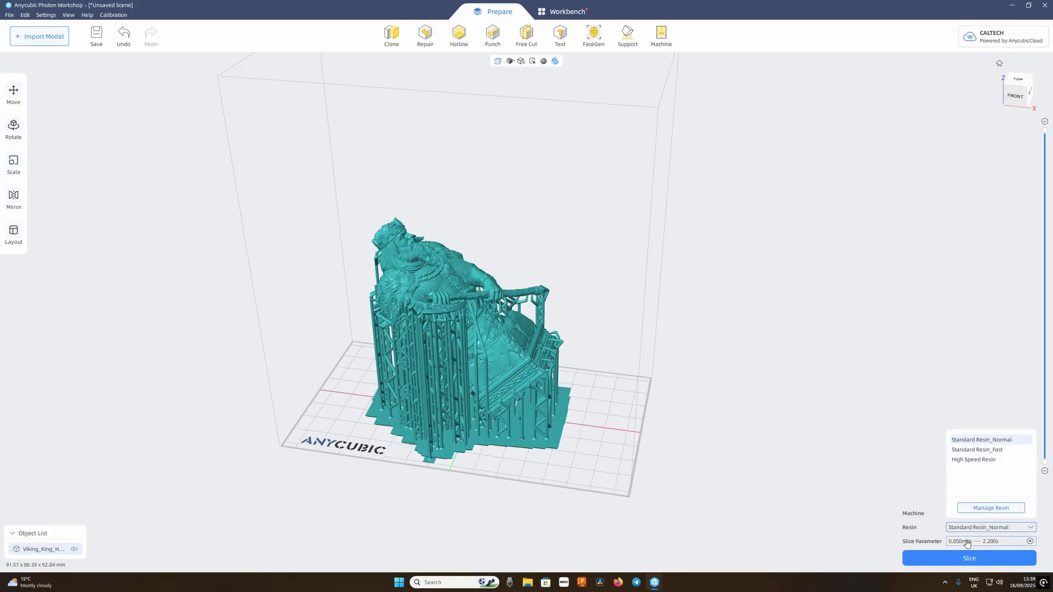
click(965, 542)
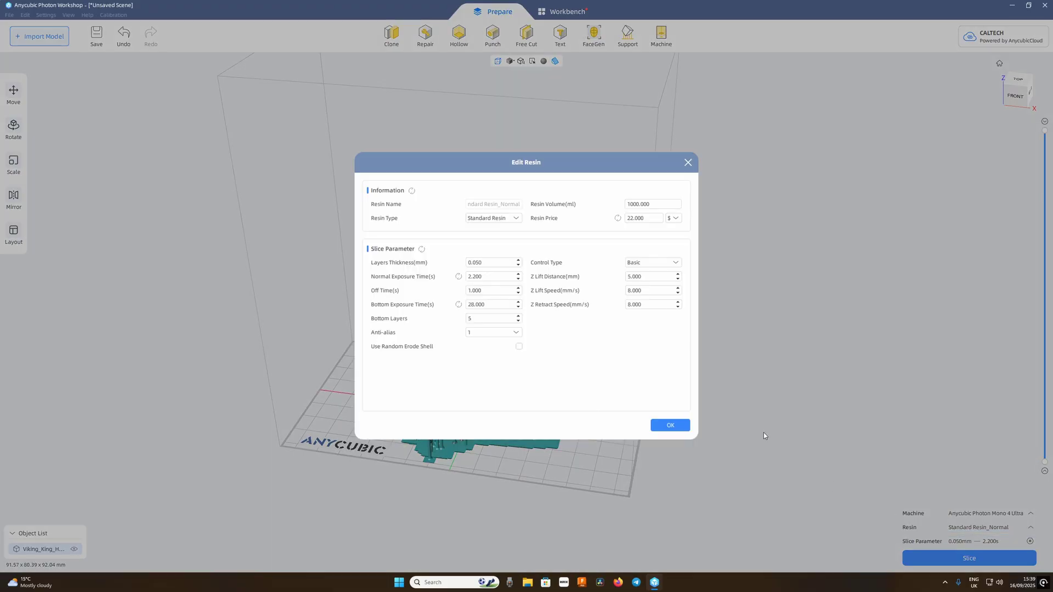
click(674, 218)
click(678, 245)
click(641, 219)
click(669, 426)
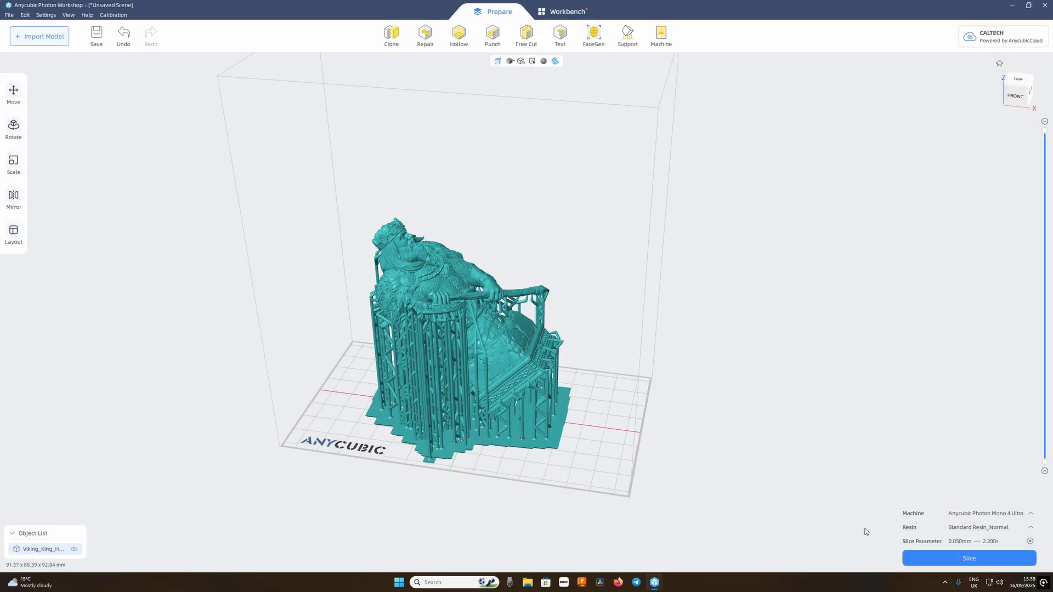
click(954, 560)
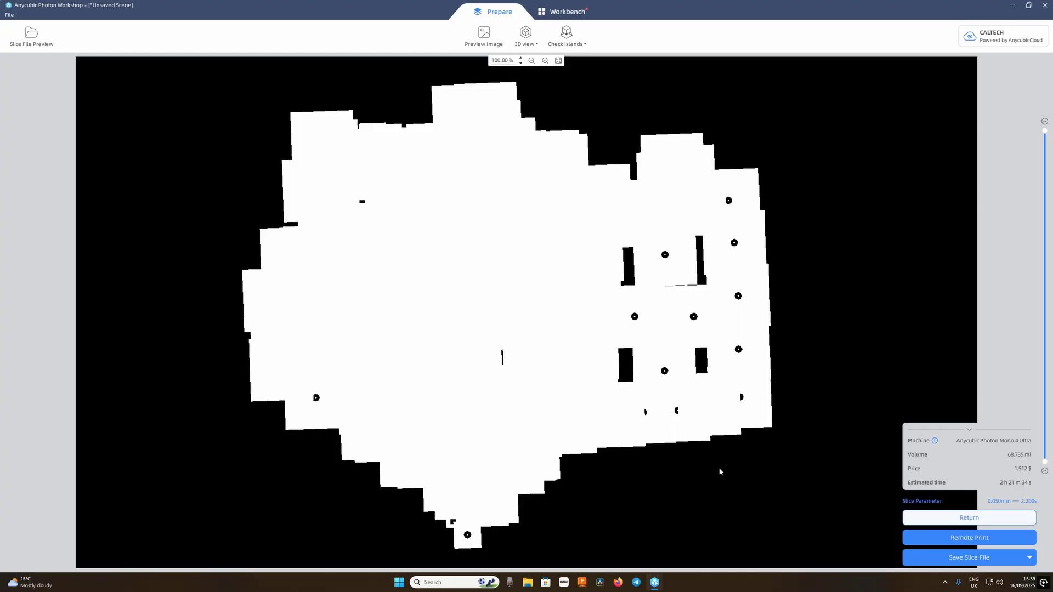
Remote-print the sliced Viking King on the Photon Mono 4 Ultra and view its transfer progress.
click(960, 541)
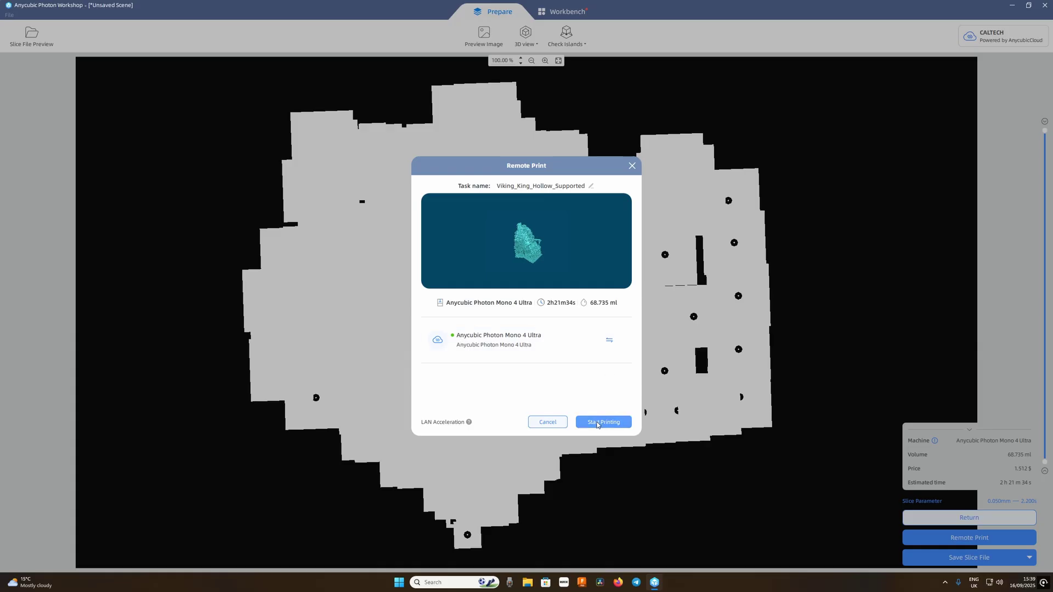
click(597, 423)
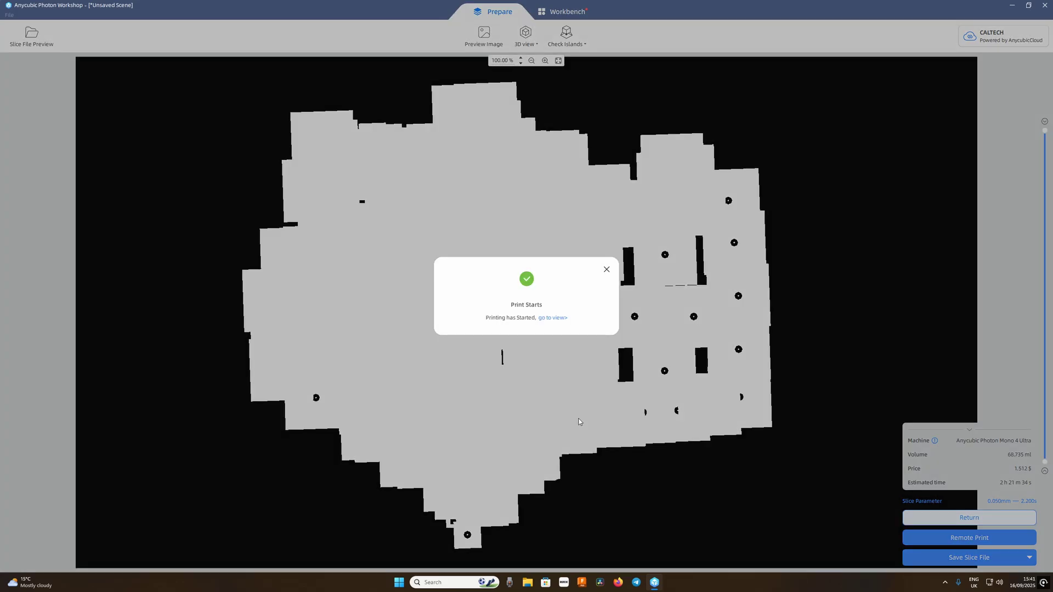
click(558, 318)
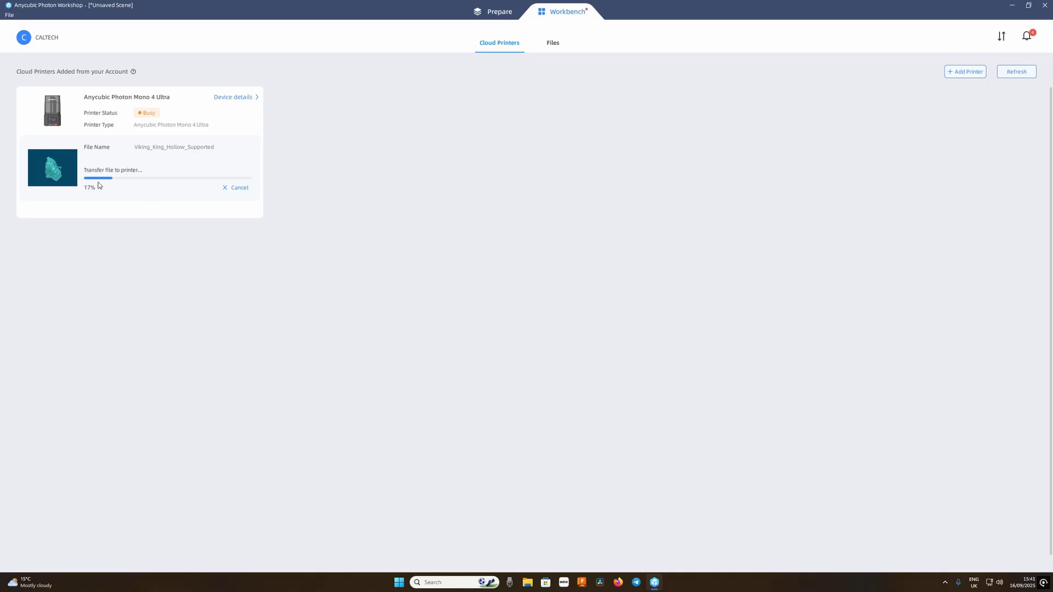
Open Device details on the Photon Mono 4 Ultra card under Cloud Printers.
click(247, 103)
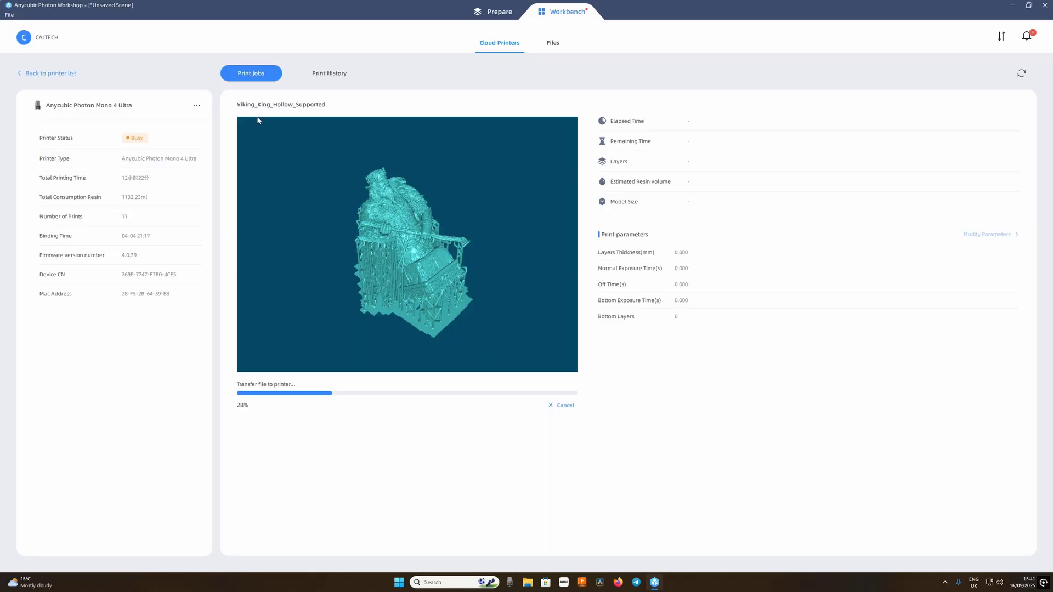